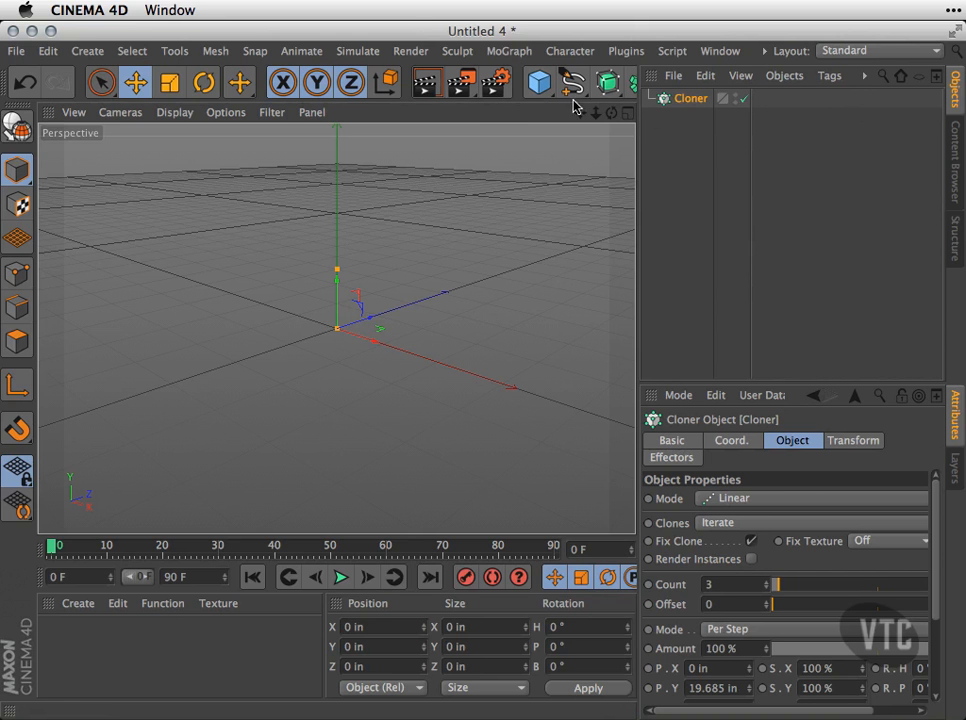
left_click(540, 84)
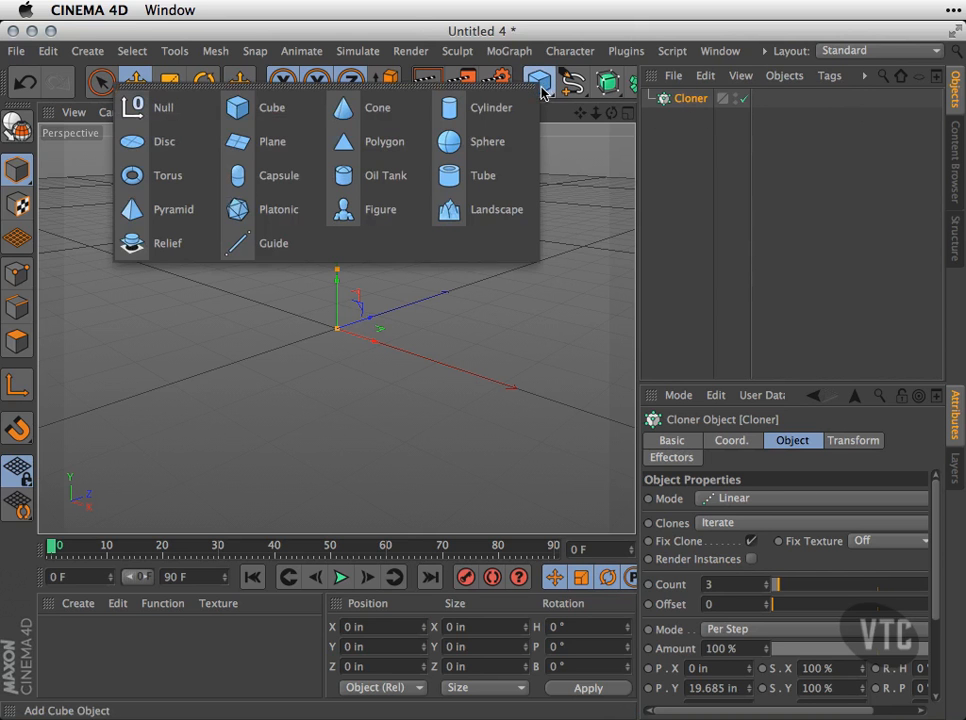
left_click(489, 142)
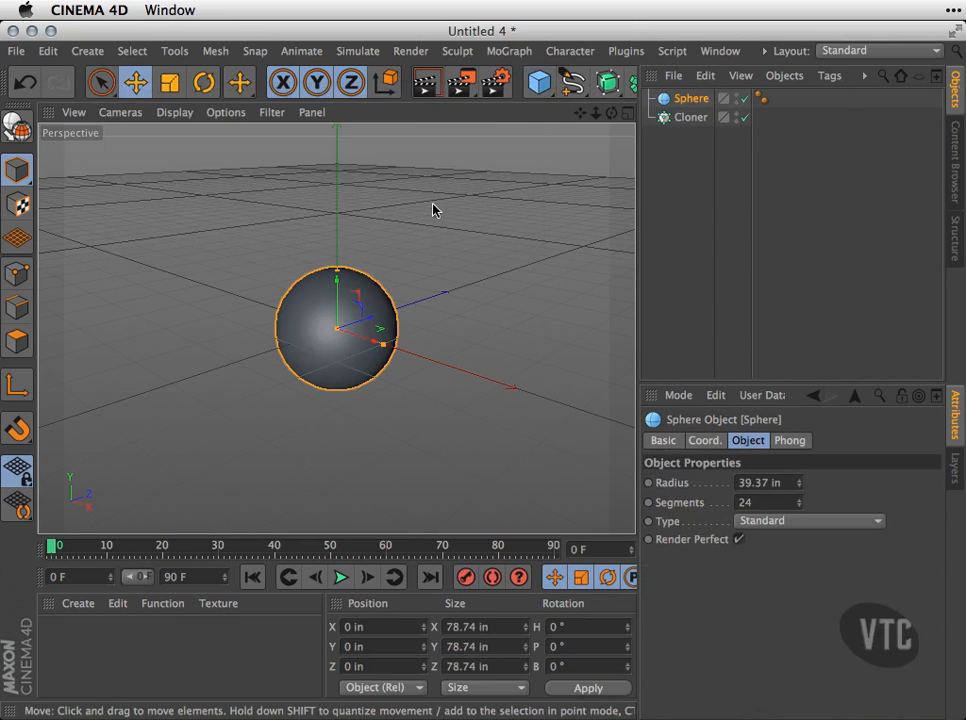
key("Delete")
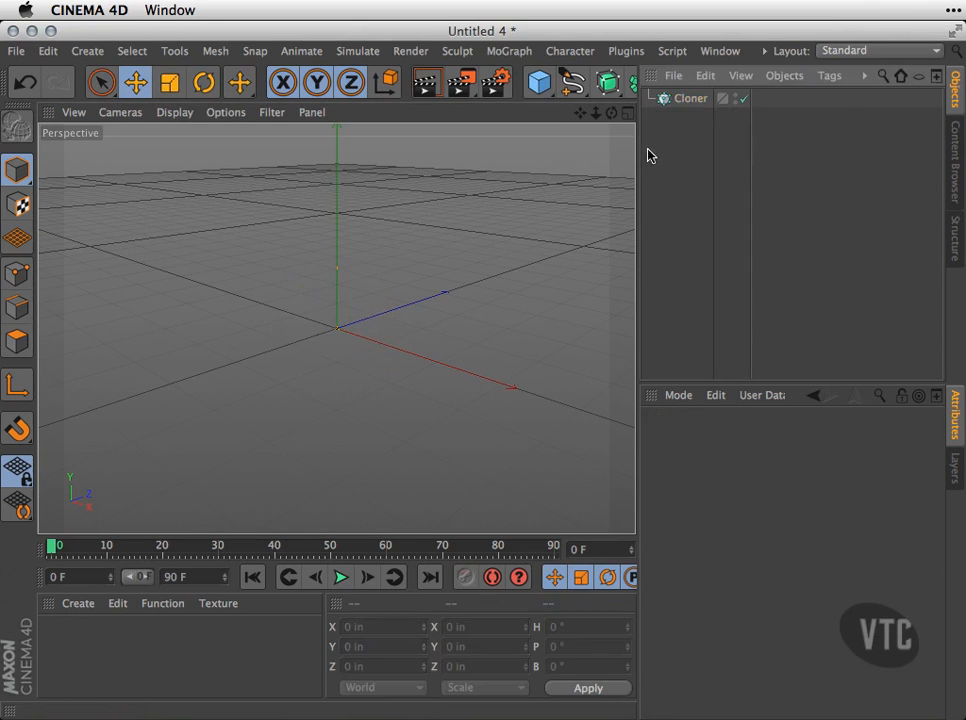
Add a Pyramid primitive and make it a child of the Cloner
left_click(554, 84)
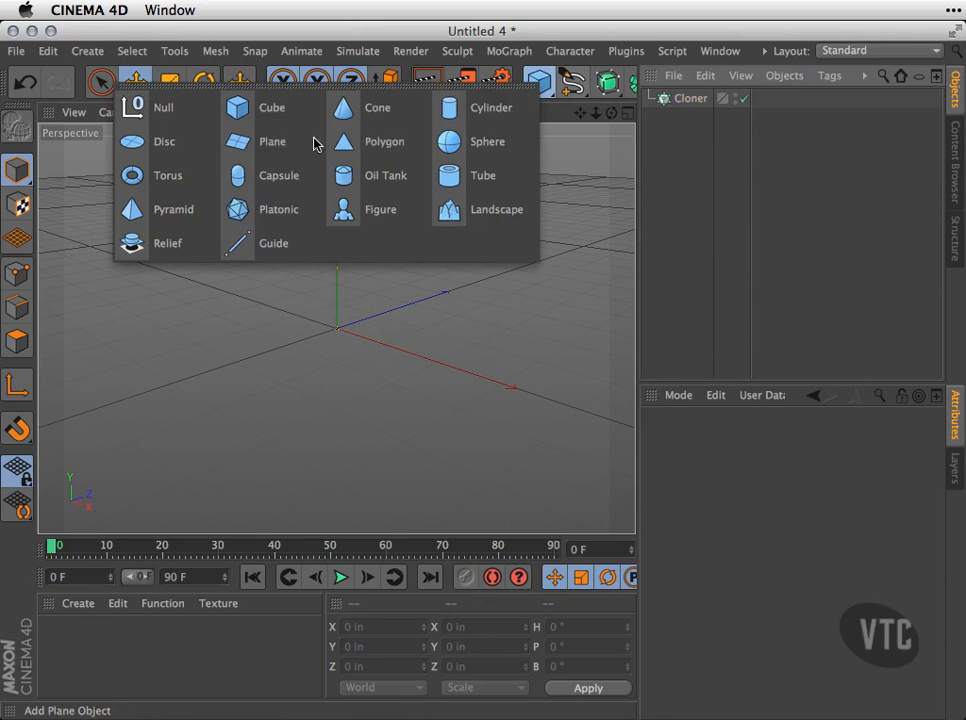
left_click(168, 209)
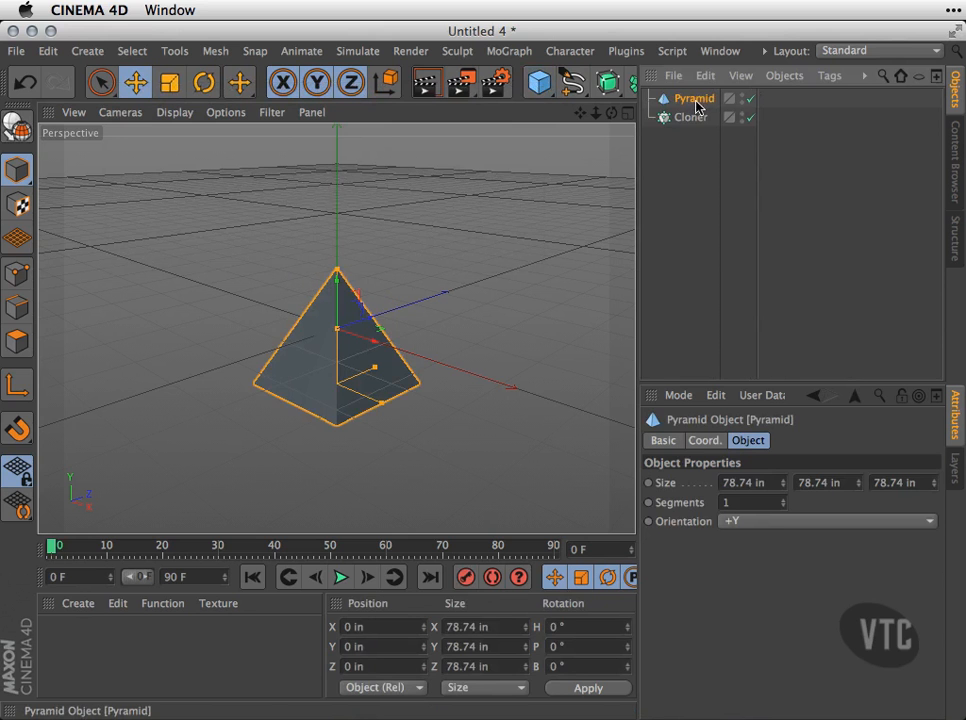
left_click_drag(697, 123, 690, 120)
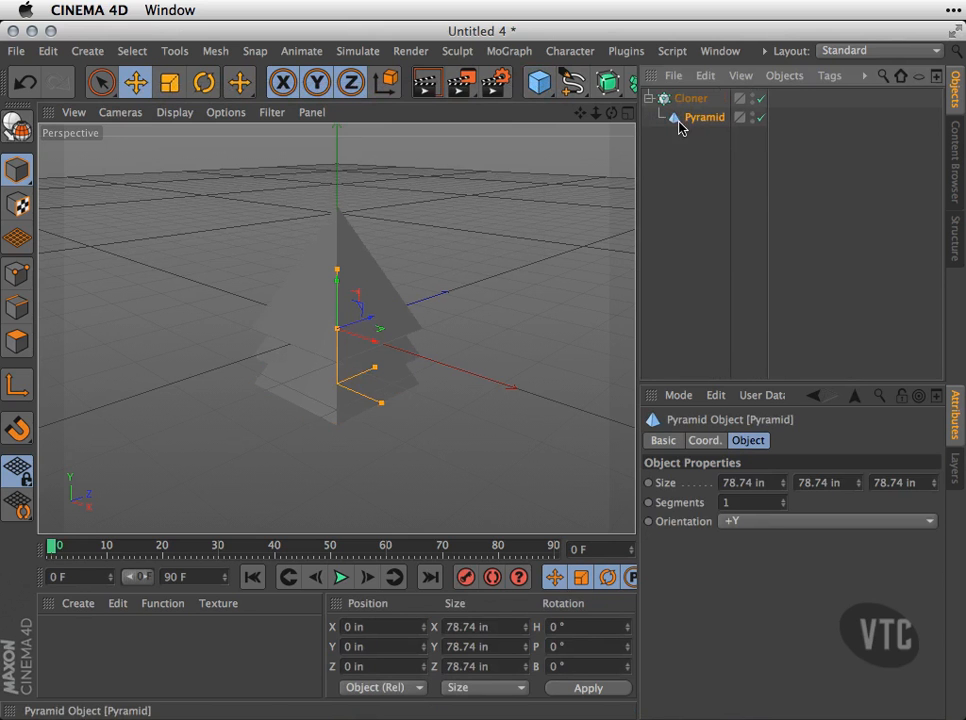
Display the cloned pyramids in the perspective view with Gouraud Shading (Lines)
left_click(173, 113)
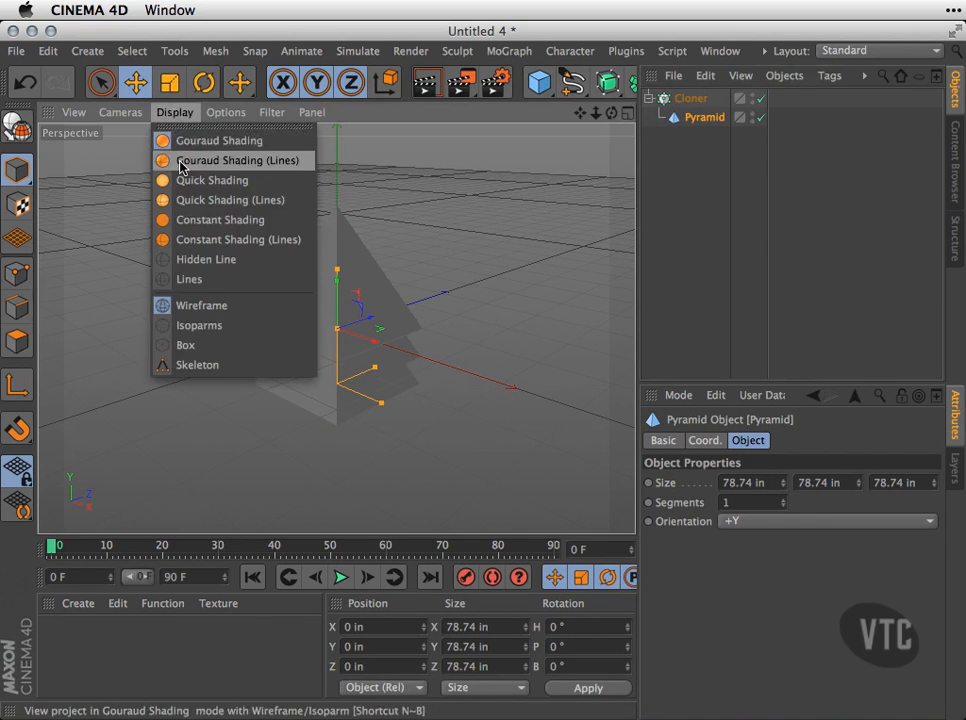
left_click(182, 163)
mouse_move(336, 252)
right_mouse_down("alt")
mouse_move(394, 262)
mouse_move(408, 290)
right_mouse_up("alt")
middle_click_drag(388, 328, 393, 303, "alt")
mouse_move(393, 308)
left_mouse_down("alt")
mouse_move(420, 291)
mouse_move(205, 192)
mouse_move(510, 245)
mouse_move(474, 209)
mouse_move(420, 330)
mouse_move(438, 323)
mouse_move(338, 326)
left_mouse_up("alt")
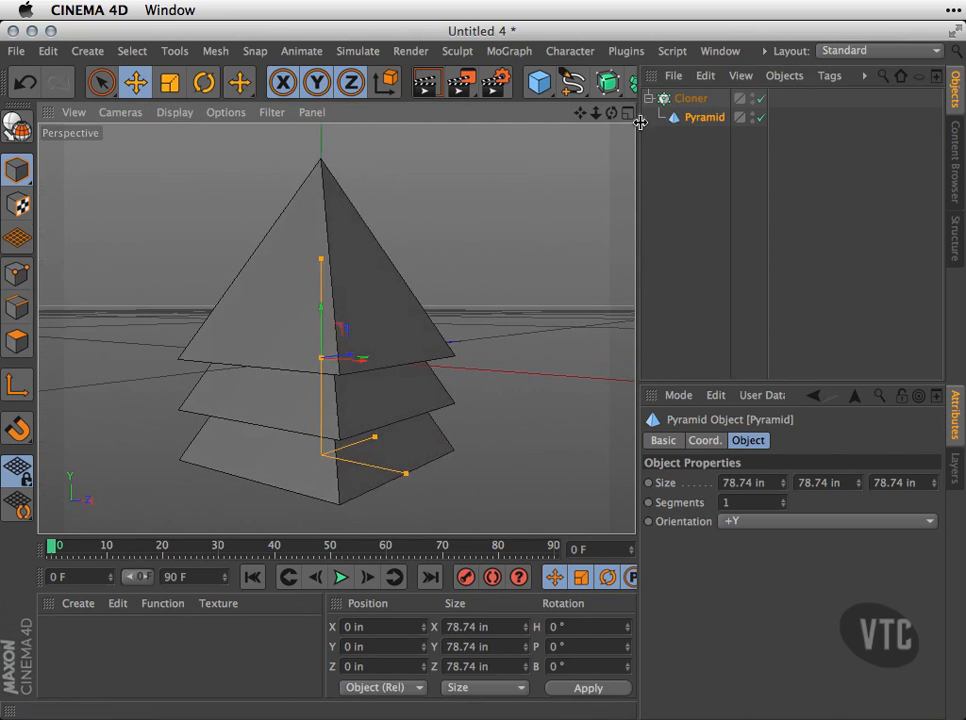
Enlarge the Cloner's attribute area and set its mode to Radial
left_click(692, 99)
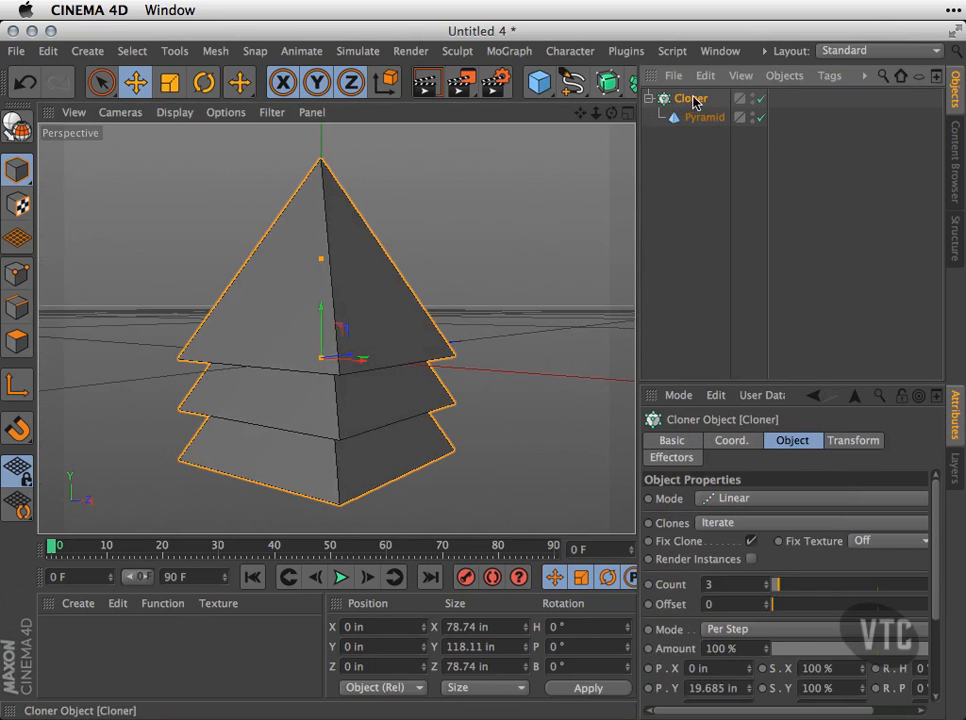
left_click_drag(719, 383, 755, 167)
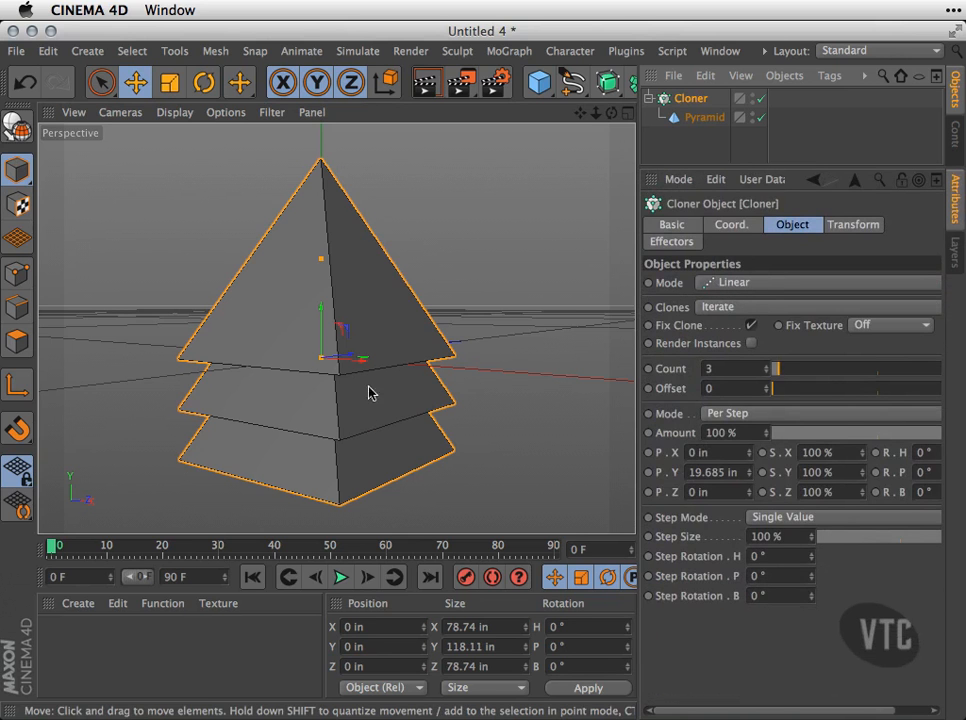
left_click(744, 285)
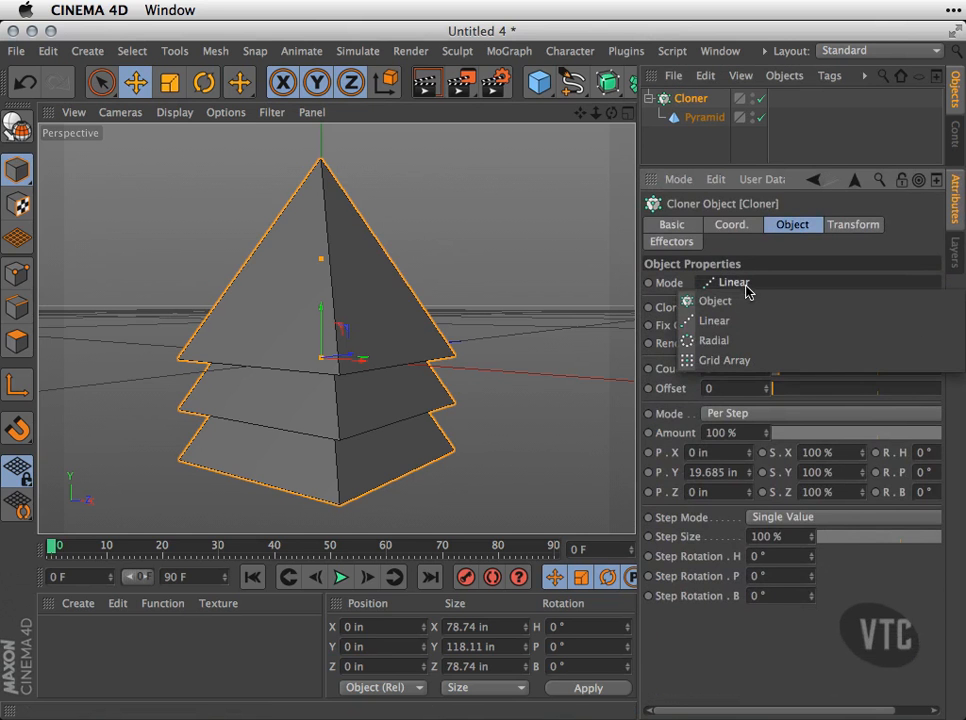
left_click(744, 339)
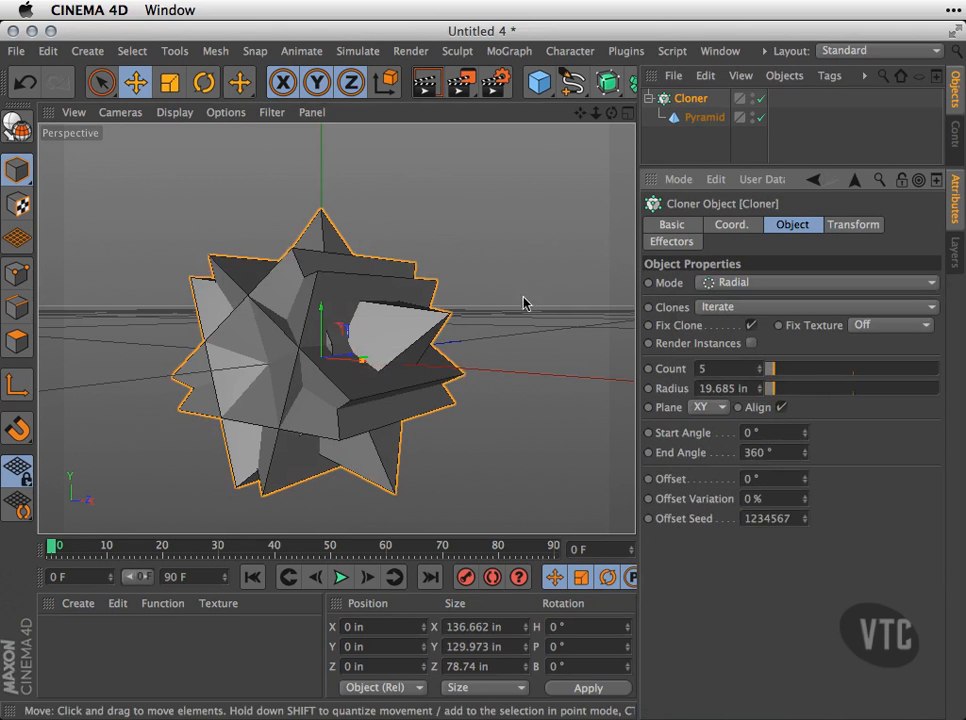
left_click_drag(470, 321, 377, 338, "alt")
mouse_move(377, 338)
left_mouse_down("alt")
mouse_move(489, 447)
mouse_move(697, 441)
mouse_move(748, 425)
mouse_move(502, 414)
mouse_move(300, 353)
left_mouse_up("alt")
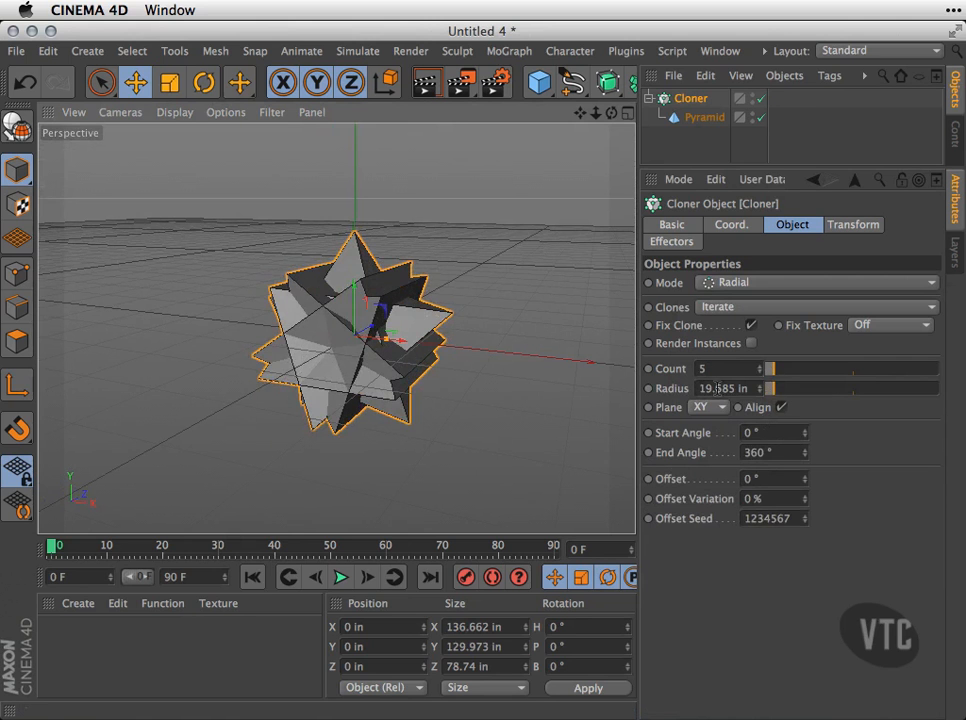
Set the radial clones' radius to 178.74 in and their count to 45
mouse_move(765, 394)
left_mouse_down()
mouse_move(858, 398)
mouse_move(845, 400)
left_mouse_up()
right_click_drag(477, 361, 334, 340, "alt")
left_click_drag(334, 328, 430, 395, "alt")
right_click_drag(381, 357, 295, 352, "alt")
mouse_move(295, 357)
left_mouse_down("alt")
mouse_move(442, 334)
mouse_move(384, 341)
mouse_move(466, 318)
left_mouse_up("alt")
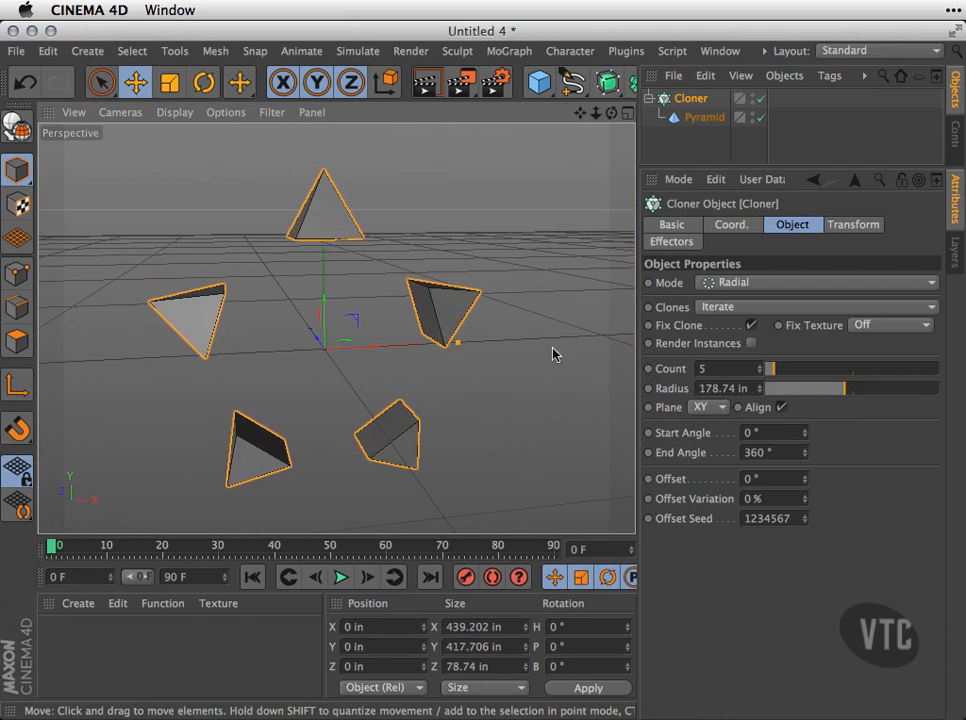
left_click_drag(784, 373, 845, 374)
left_click_drag(410, 343, 245, 385, "alt")
View the ring of pyramids in plain Gouraud Shading and restore Gouraud Shading (Lines)
left_click(182, 114)
left_click(200, 141)
mouse_move(194, 151)
left_mouse_down("alt")
mouse_move(382, 203)
mouse_move(160, 233)
mouse_move(470, 276)
left_mouse_up("alt")
left_click(176, 113)
left_click(258, 155)
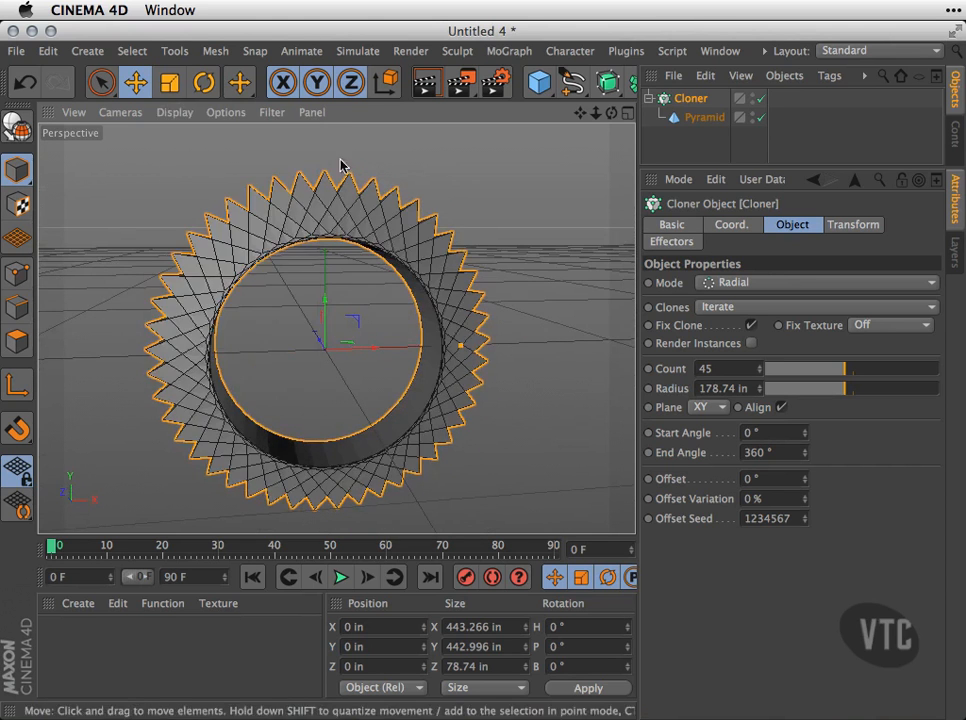
left_click_drag(318, 403, 351, 349, "alt")
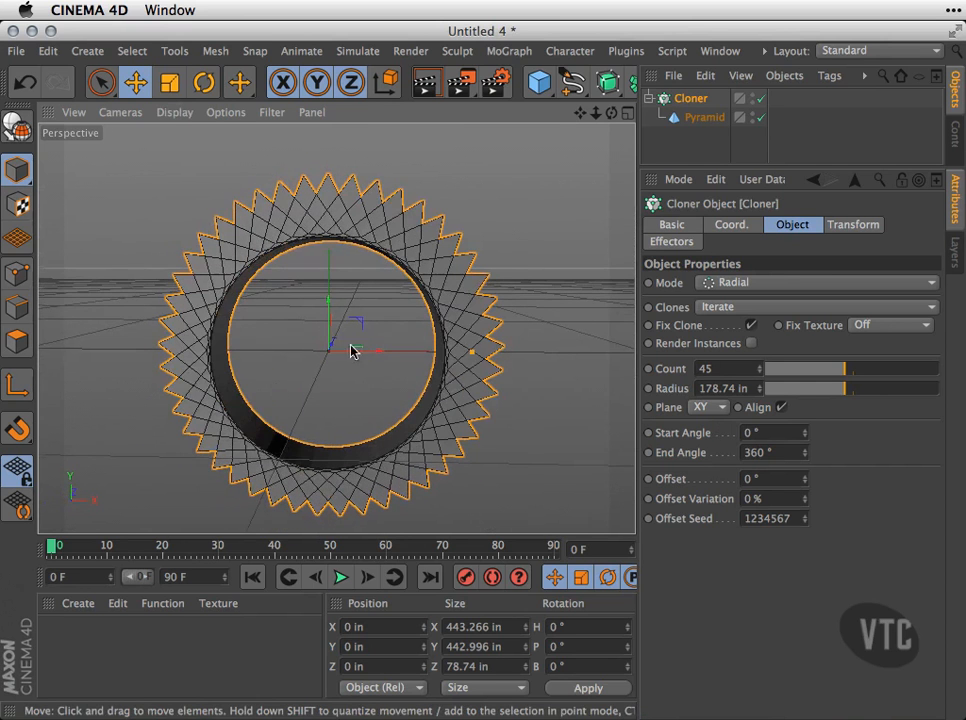
Try the ZY plane for the radial clones and set the plane to XZ
left_click(722, 409)
left_click(722, 445)
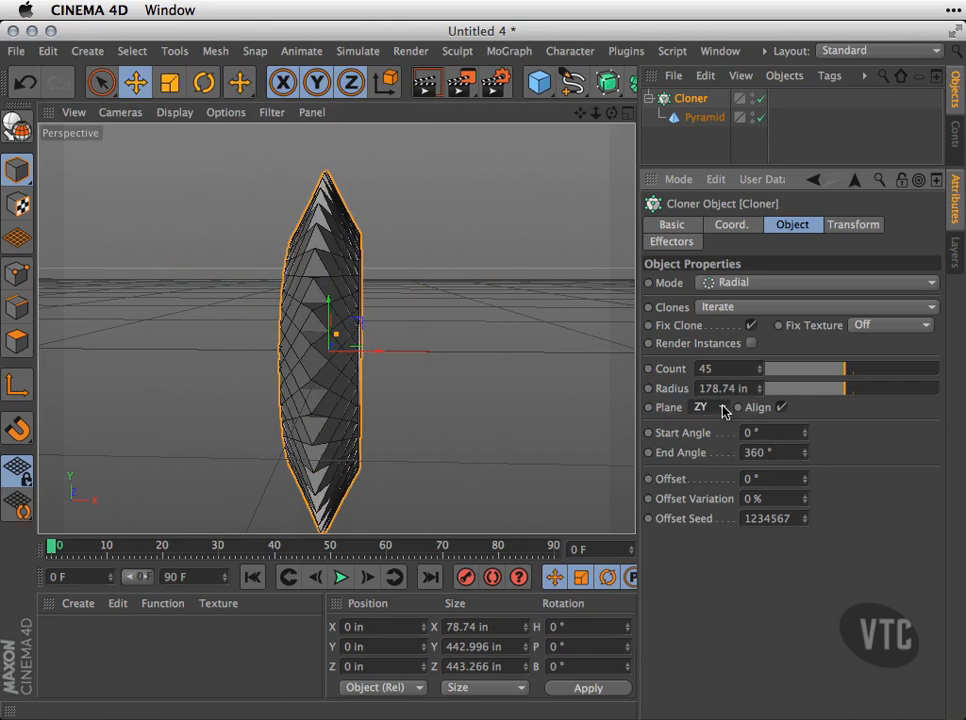
left_click(721, 462)
left_click_drag(560, 418, 384, 410, "alt")
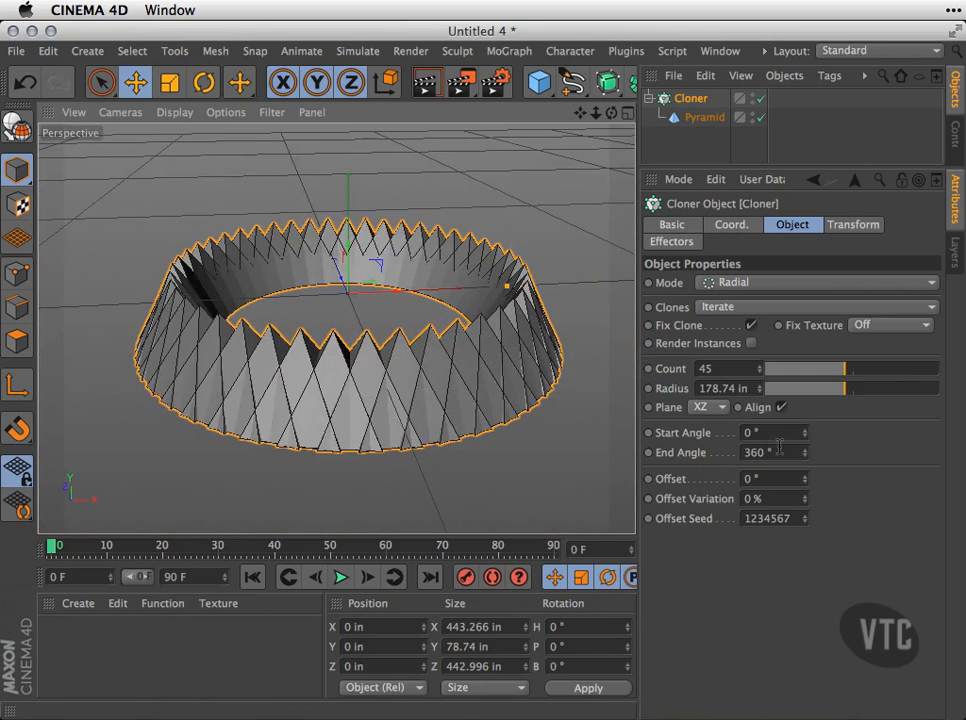
Set the ring's start angle to 144°, offset to 18°, offset variation to 413 % and offset seed to 1234570
left_click_drag(517, 285, 274, 453, "alt")
left_click_drag(808, 433, 759, 313)
left_click_drag(330, 350, 60, 110, "alt")
left_click_drag(806, 438, 808, 407)
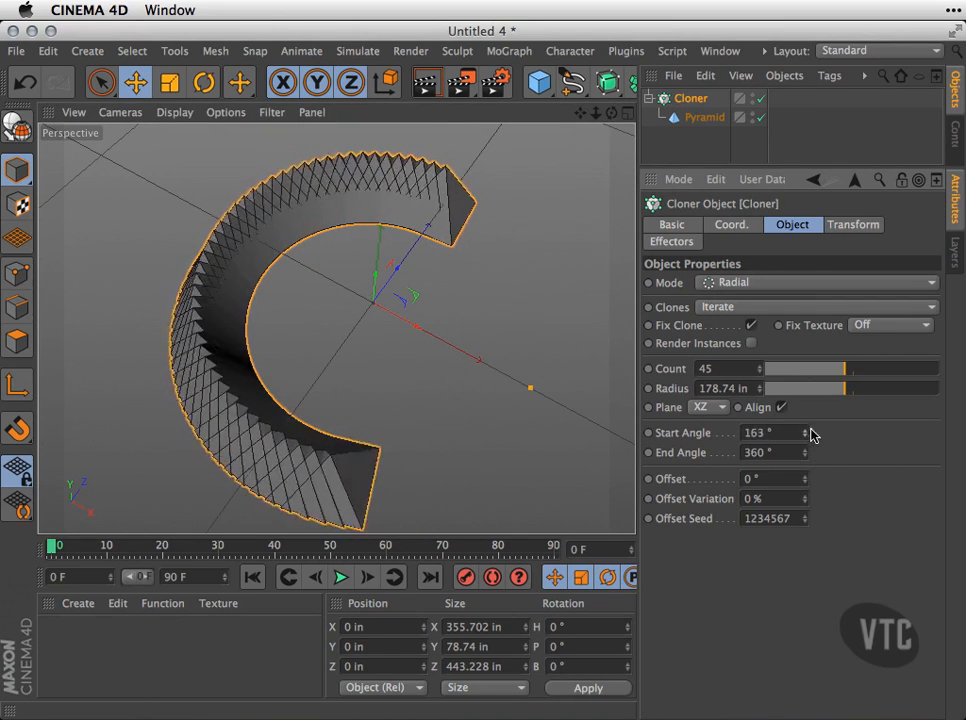
mouse_move(804, 479)
left_mouse_down()
mouse_move(808, 390)
mouse_move(811, 531)
mouse_move(815, 334)
mouse_move(811, 576)
mouse_move(802, 228)
mouse_move(808, 500)
mouse_move(816, 468)
left_mouse_up()
mouse_move(808, 523)
left_mouse_down()
mouse_move(808, 556)
mouse_move(812, 520)
left_mouse_up()
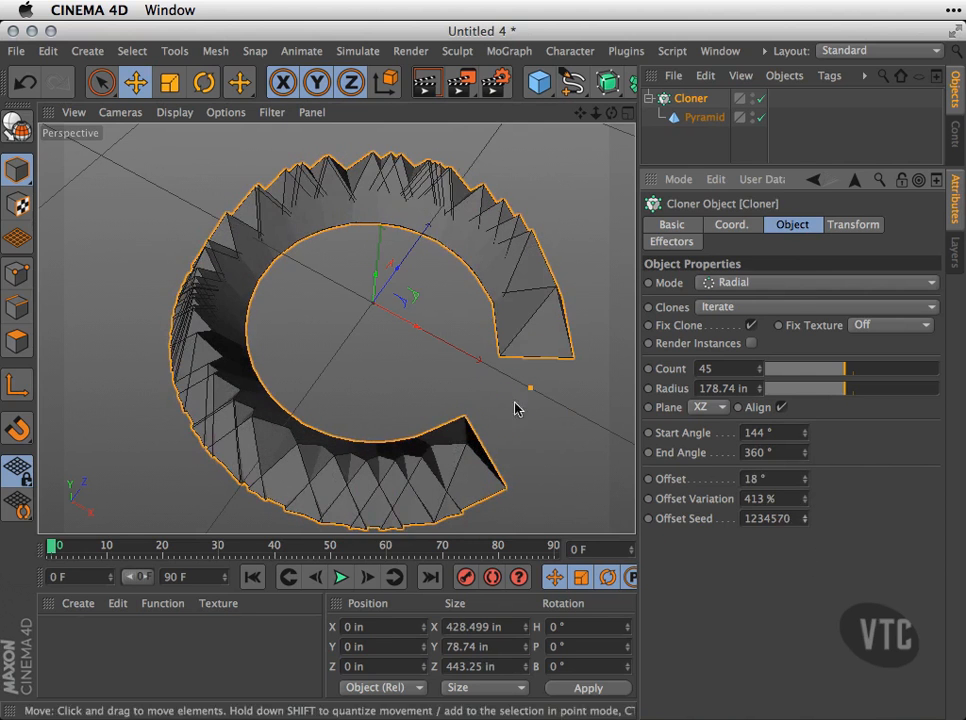
left_click_drag(397, 300, 410, 278, "alt")
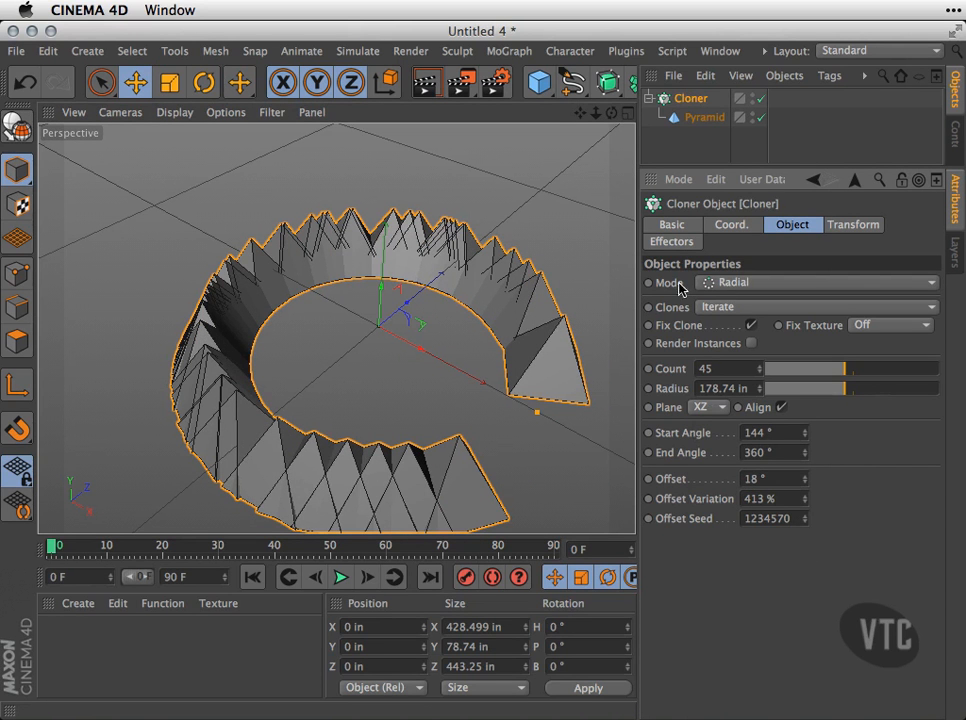
Change the Cloner's mode to Grid Array
left_click(745, 284)
left_click(745, 357)
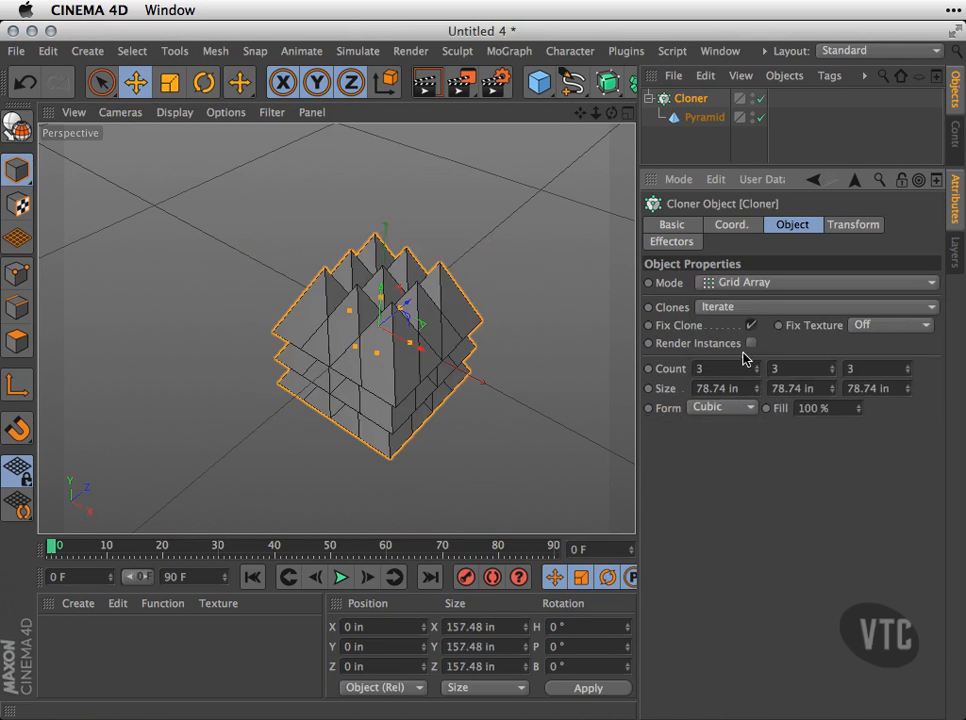
scroll(508, 343, "up", 4)
mouse_move(335, 328)
left_mouse_down("alt")
mouse_move(373, 305)
mouse_move(535, 341)
mouse_move(548, 318)
left_mouse_up("alt")
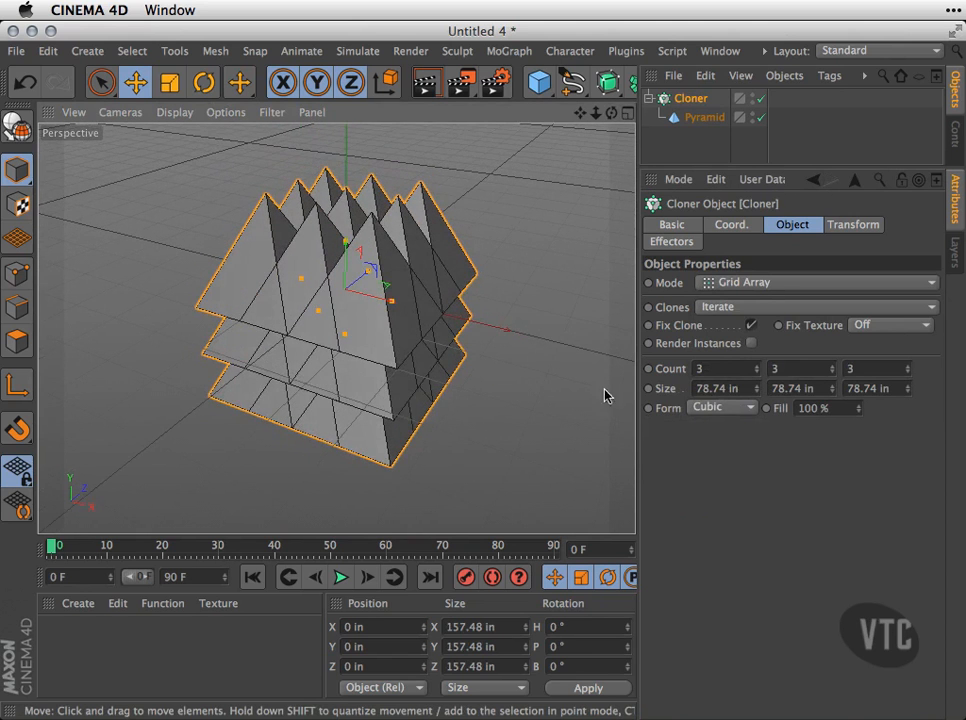
Set the grid array's count to 5 × 7 × 2 and its size to 215.74 × 174.74 × 74.74 in
left_click_drag(757, 370, 775, 383)
left_click_drag(832, 369, 835, 368)
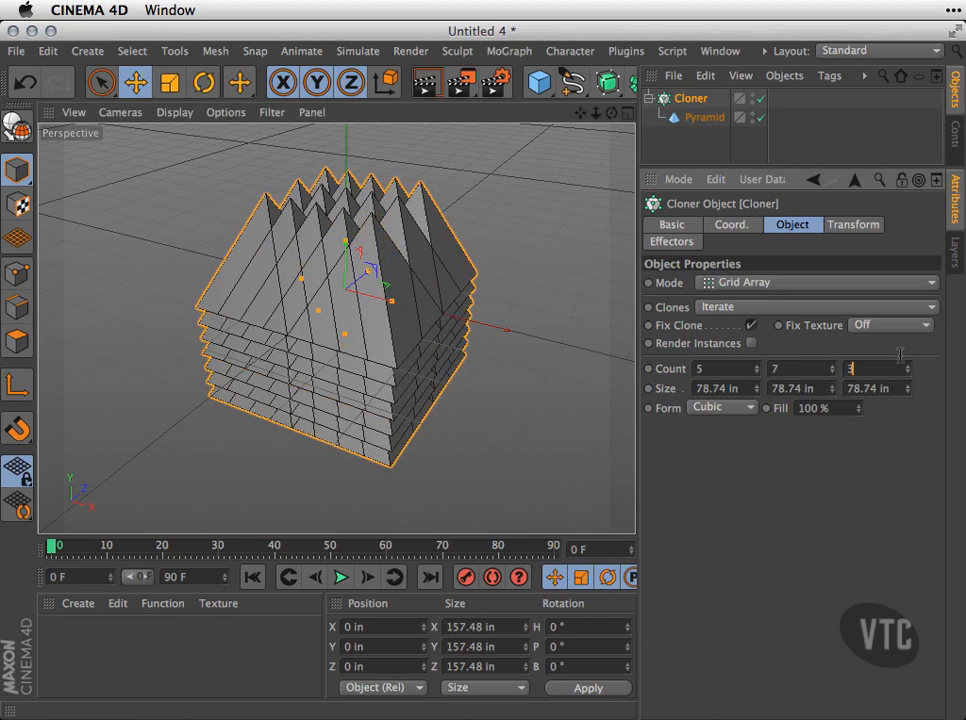
left_click_drag(910, 375, 908, 372)
left_click_drag(757, 388, 797, 348)
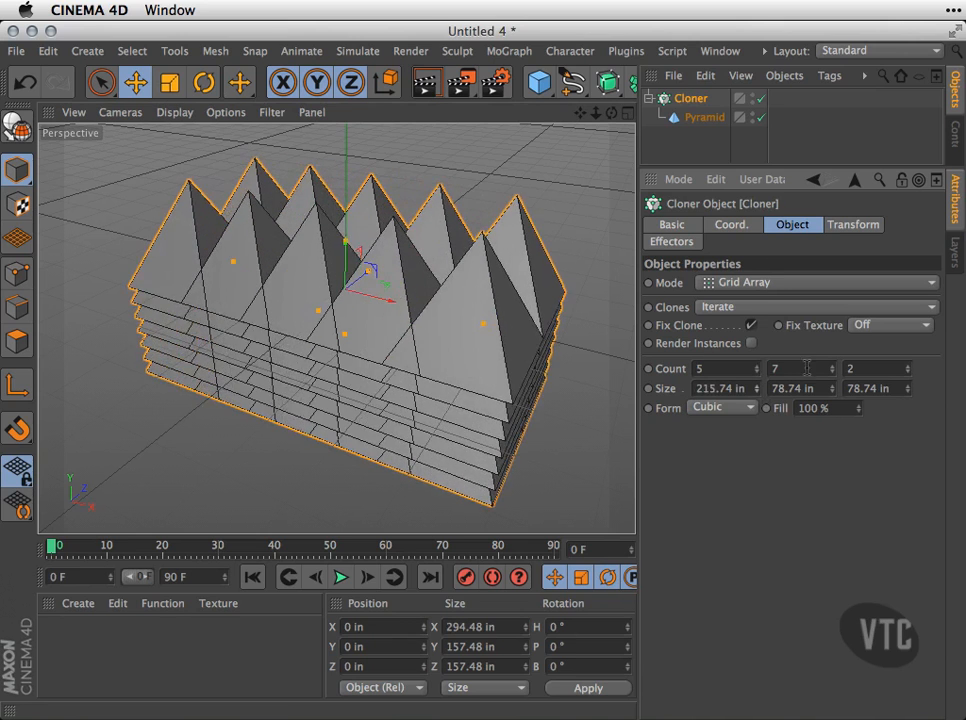
left_click_drag(830, 390, 789, 407)
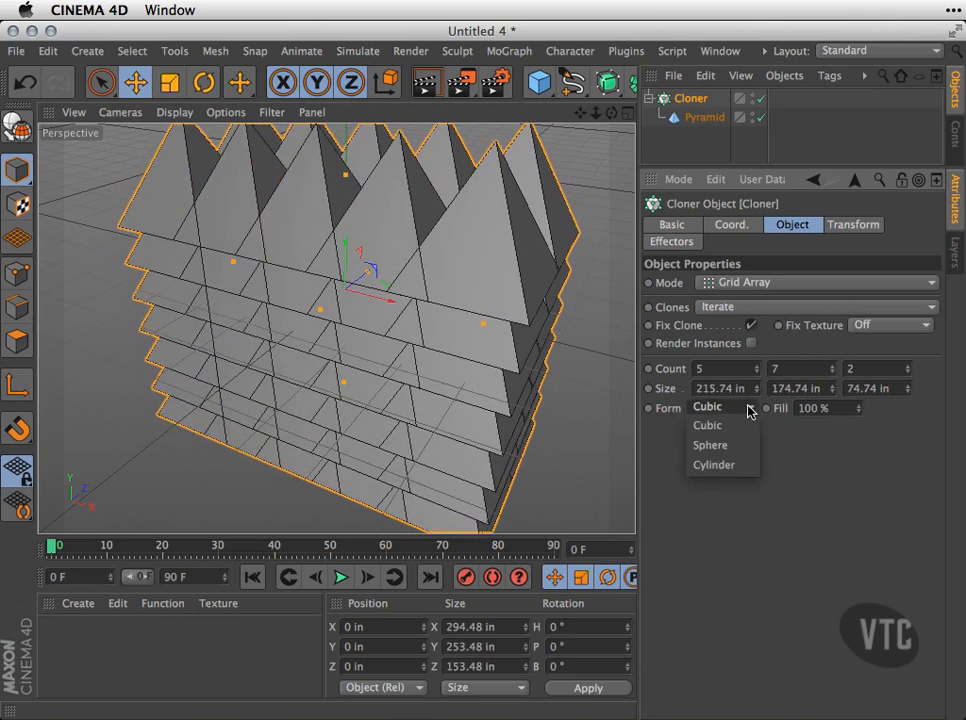
Try the Sphere and Cylinder forms for the grid array and return the form to Cubic
left_click(746, 449)
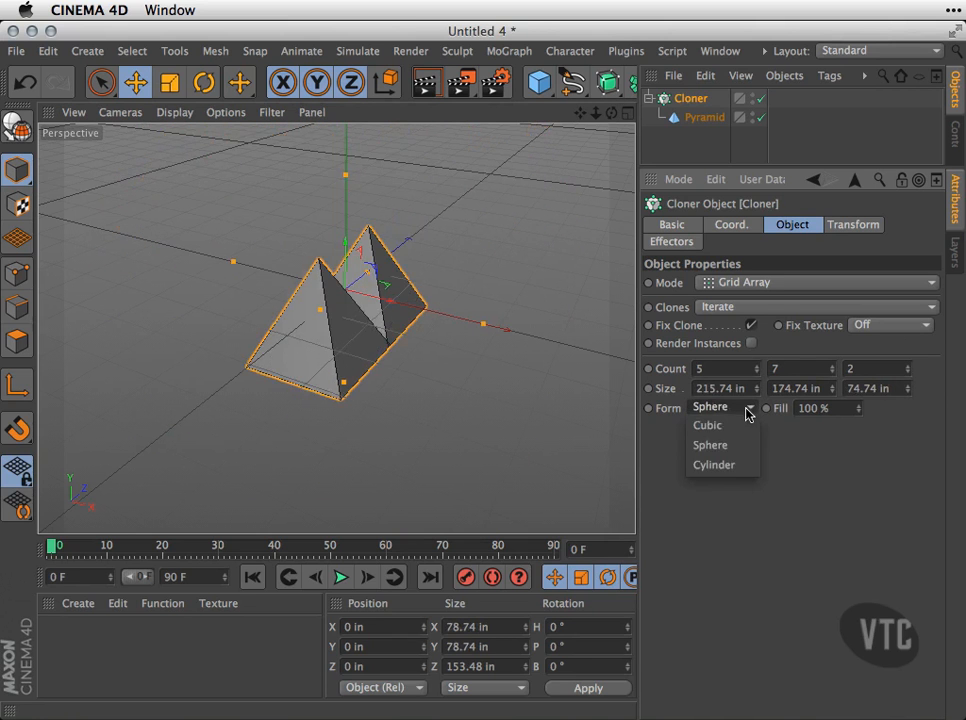
left_click(716, 465)
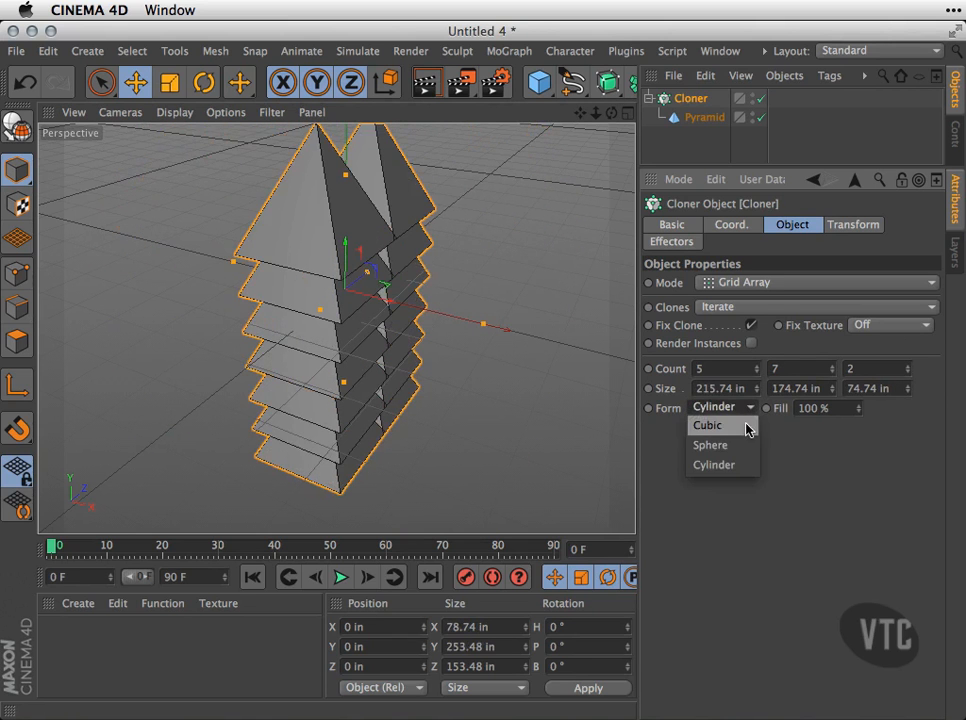
left_click(746, 425)
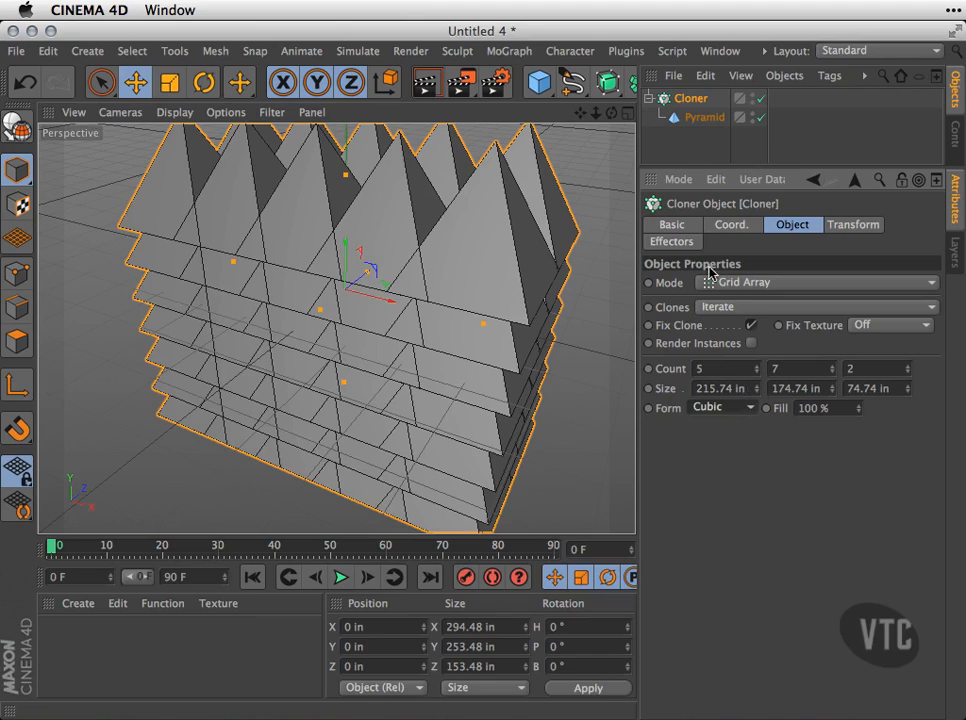
left_click_drag(522, 395, 512, 277, "alt")
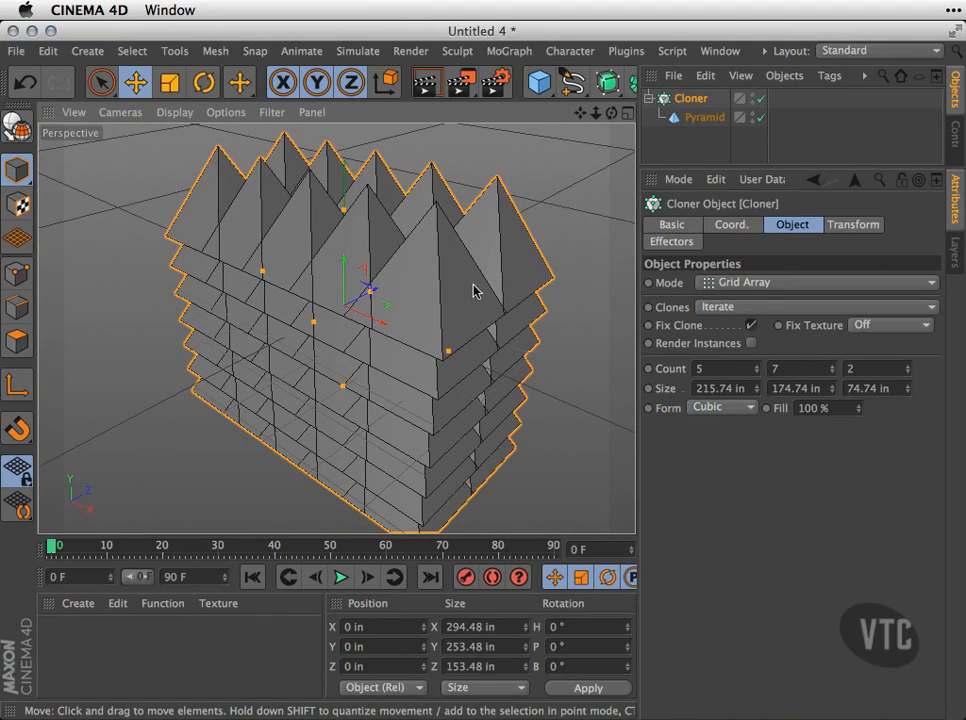
left_click_drag(447, 262, 541, 212, "alt")
scroll(398, 78, "down", 5)
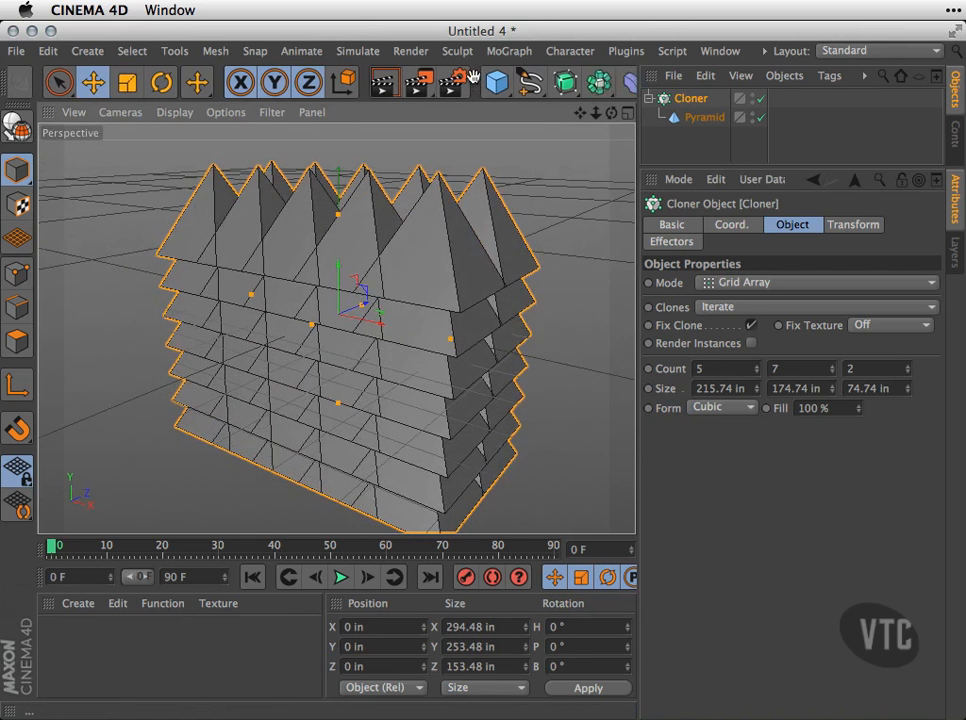
left_click(509, 51)
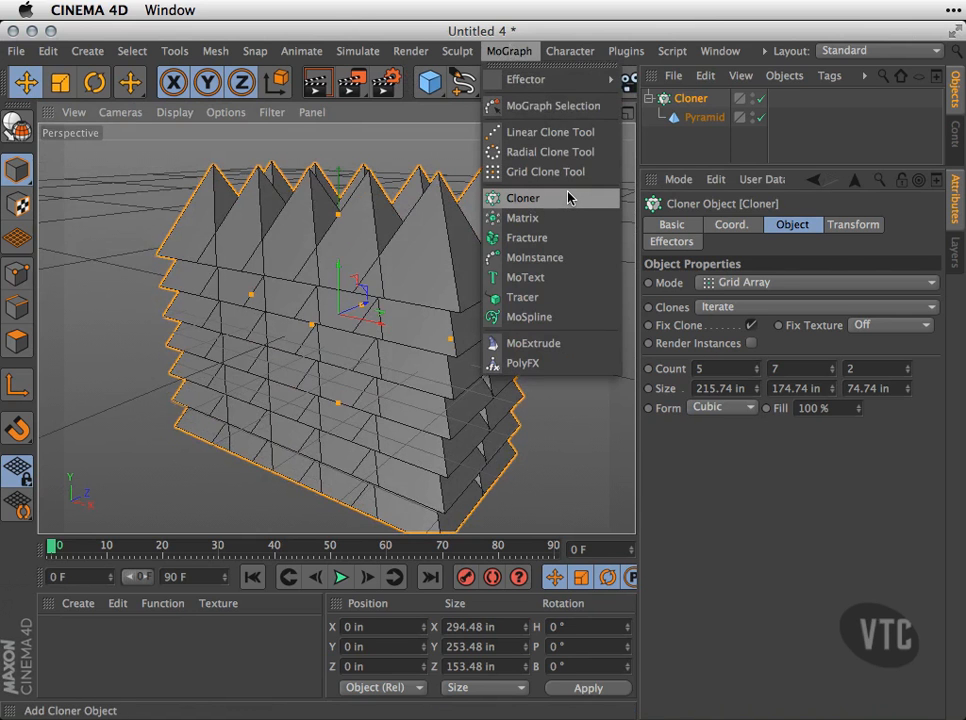
left_click(455, 150)
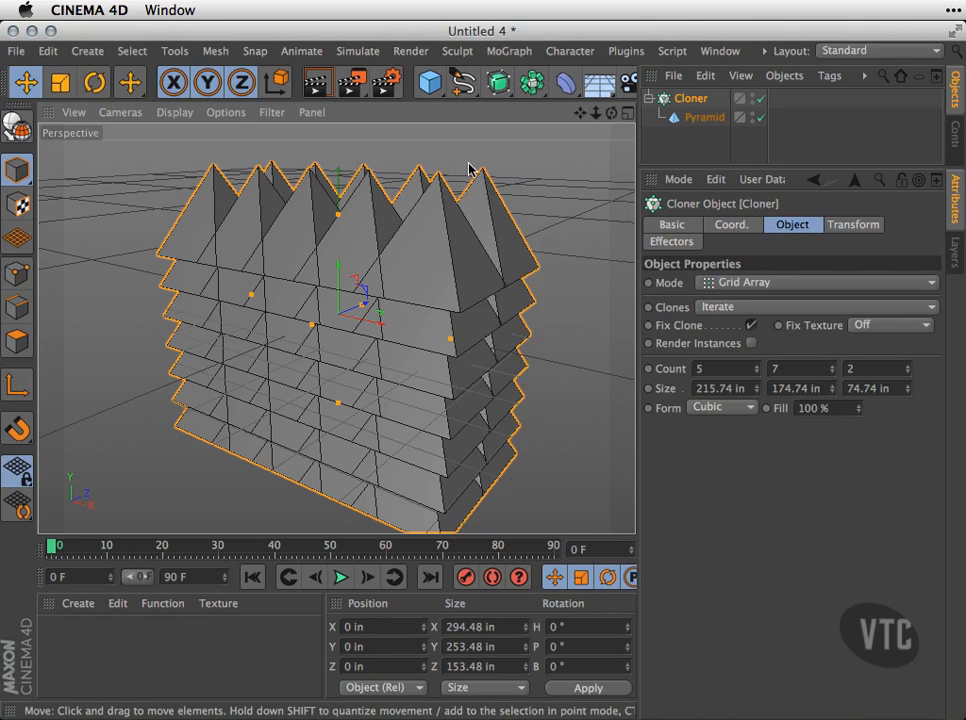